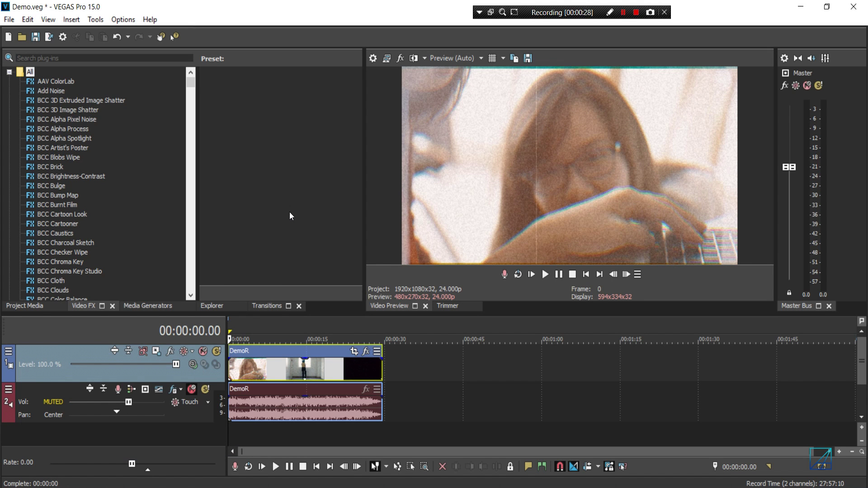
Step: Preview the clip, then choose the vertical 1080x1920 Dato Insta template in Project Properties
click(232, 372)
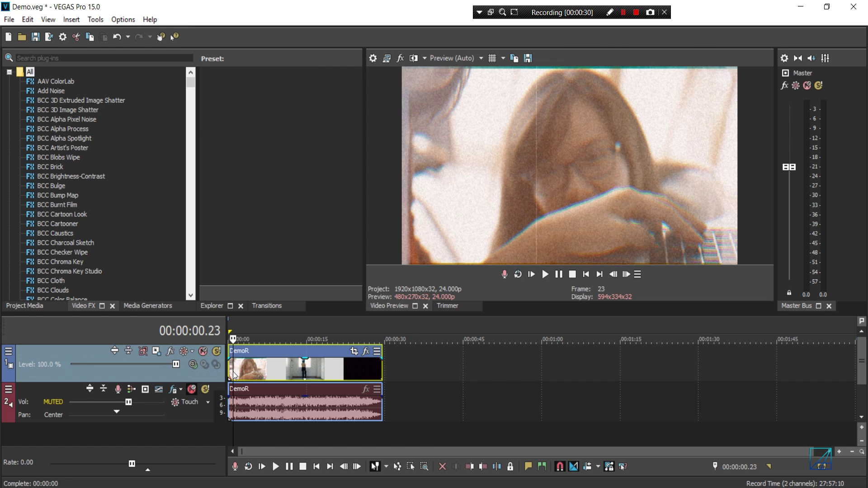
drag(232, 371, 270, 377)
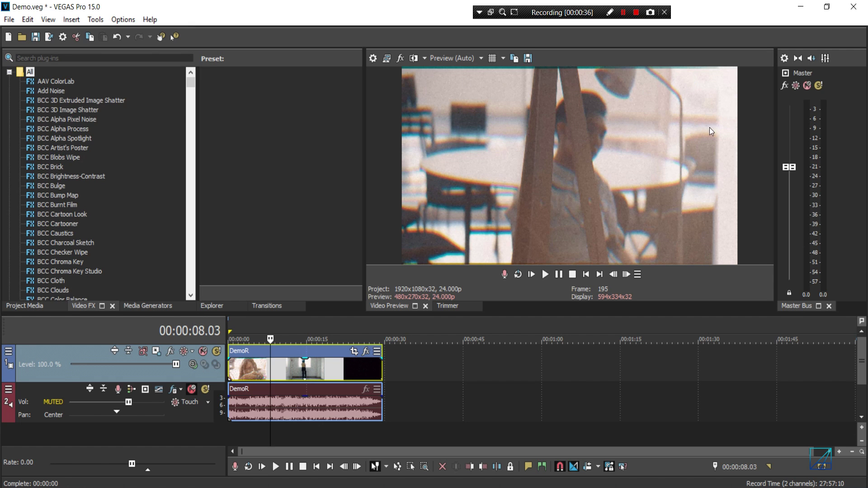
click(376, 60)
drag(376, 37, 306, 35)
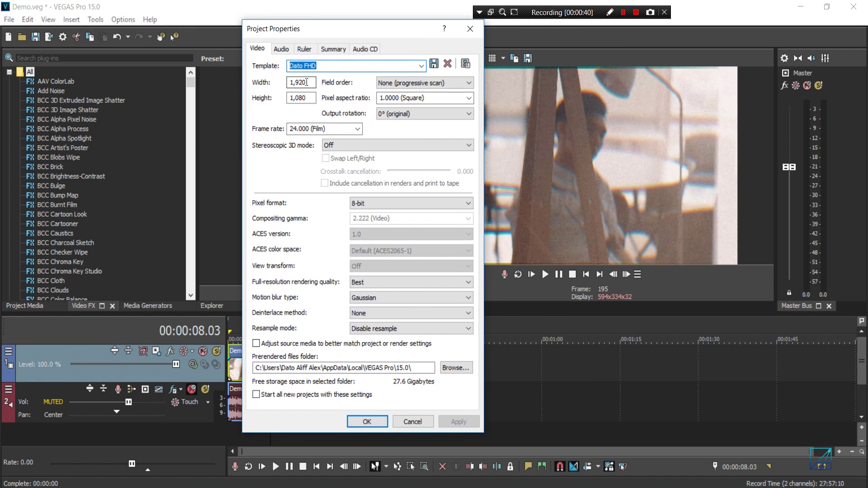
drag(315, 82, 289, 82)
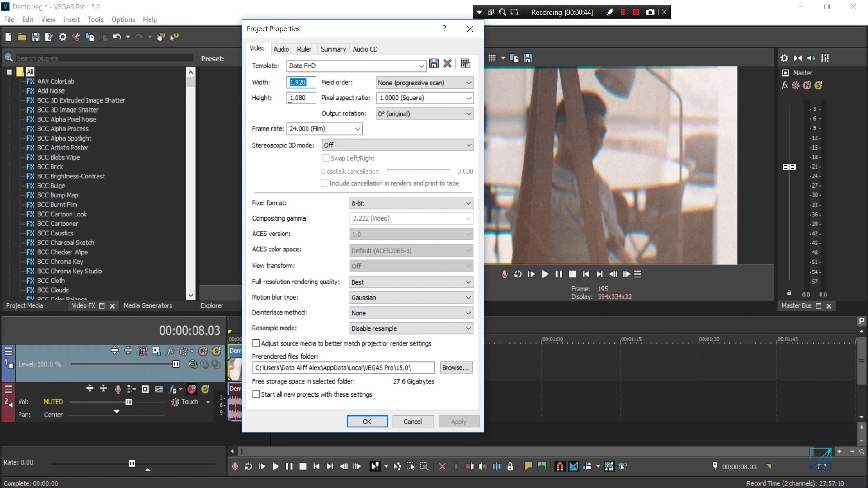
click(420, 66)
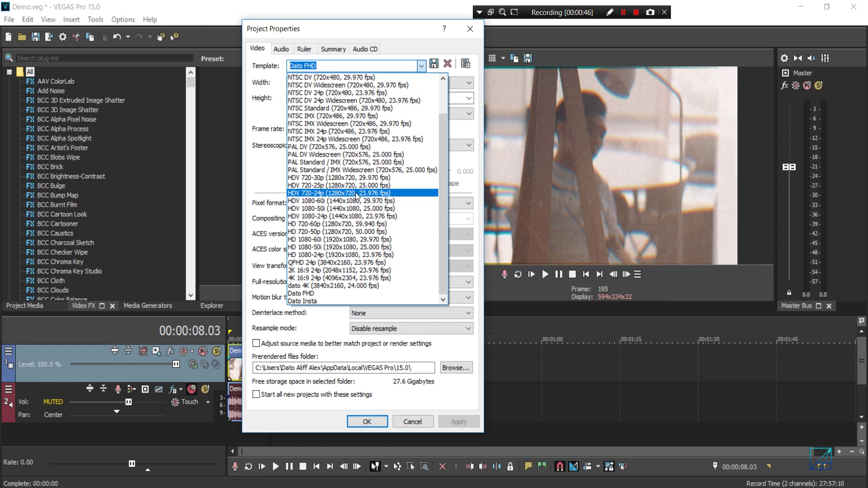
click(295, 299)
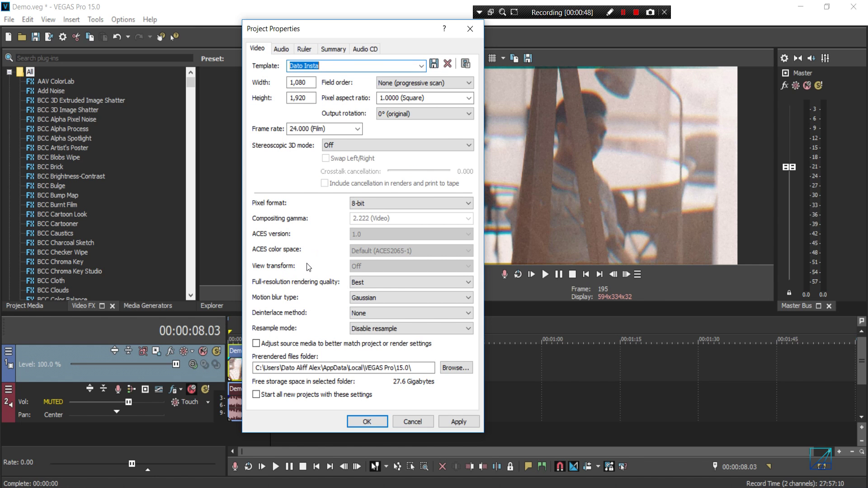
Step: Set deinterlacing to Interpolate fields and apply the vertical 1080x1920 project settings
double_click(301, 83)
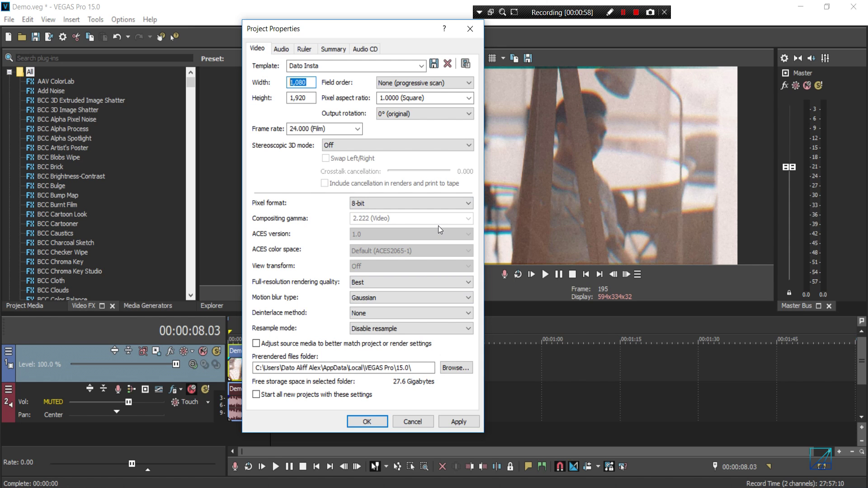
click(381, 315)
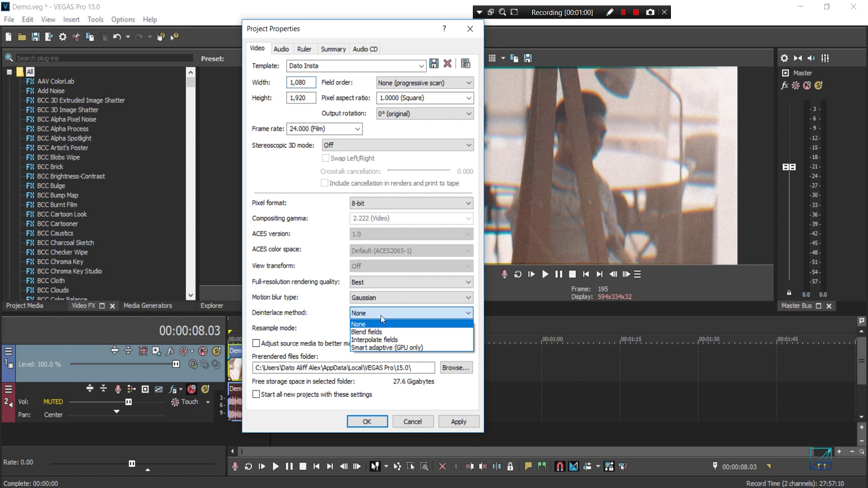
click(378, 341)
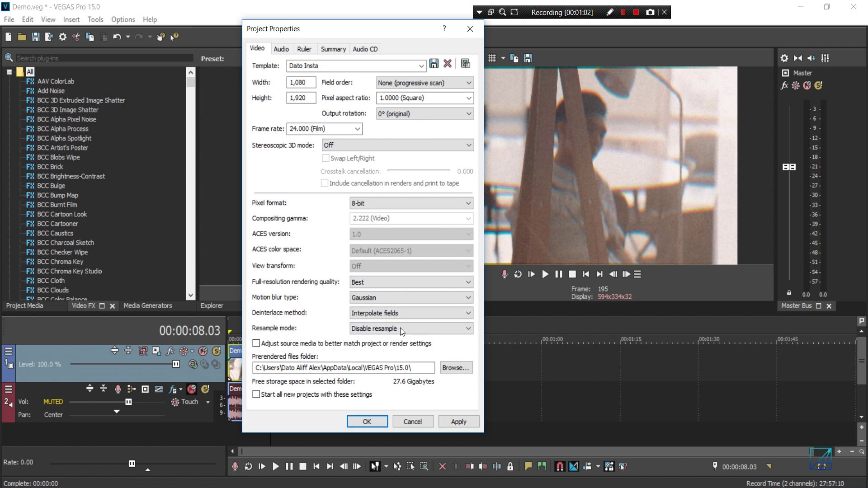
click(457, 419)
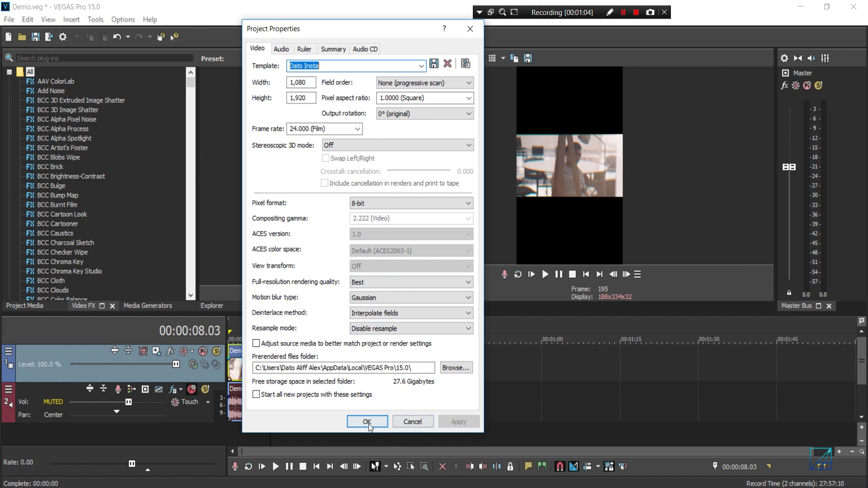
click(366, 421)
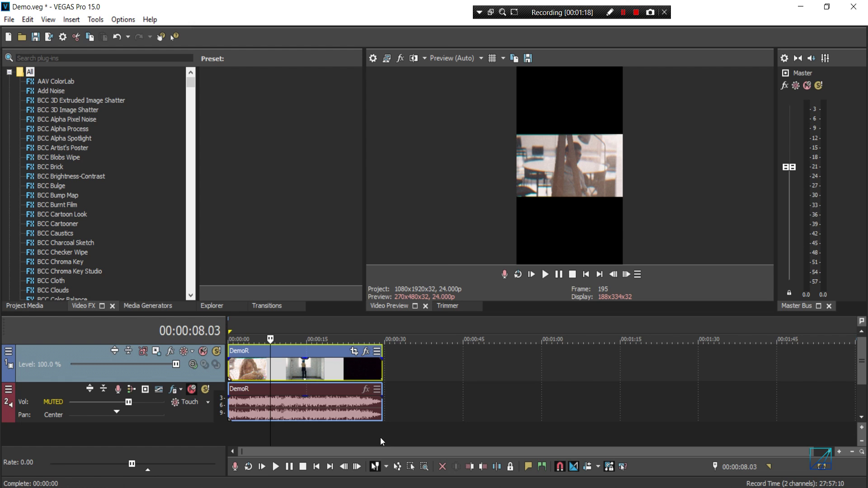
Step: Open the clip's Pan/Crop editor and set the crop width to 1,080 at the clip's start
click(352, 352)
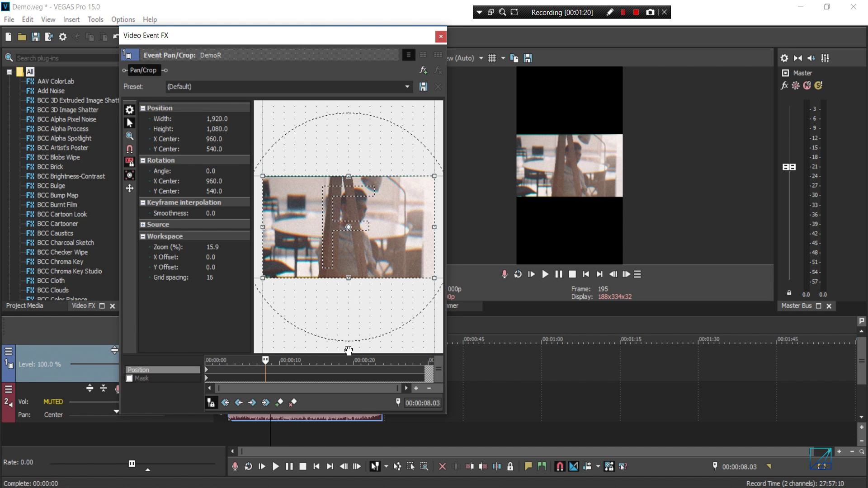
drag(225, 35, 67, 23)
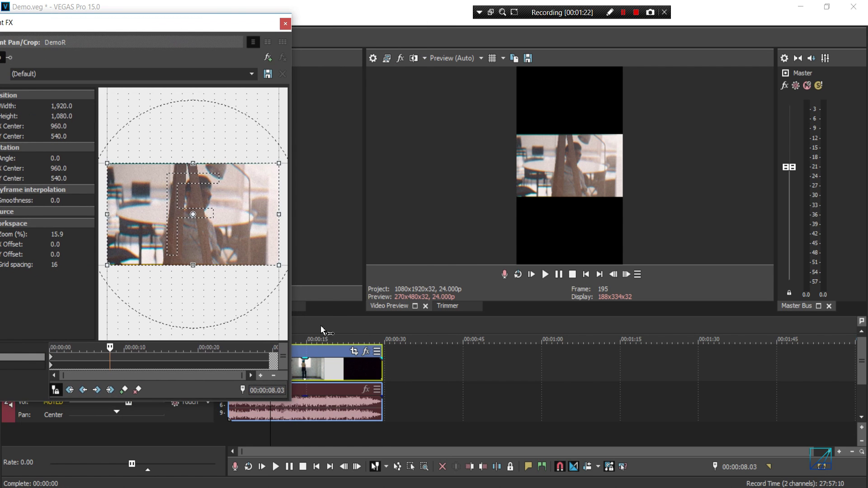
drag(203, 22, 318, 21)
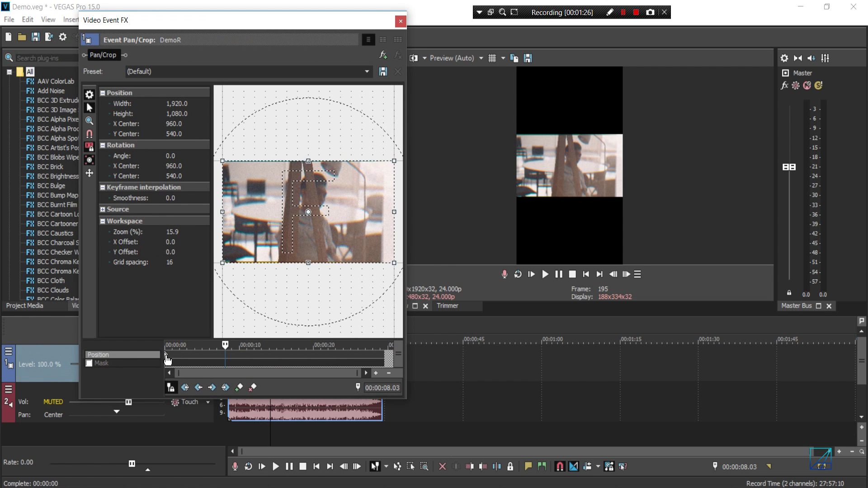
click(165, 351)
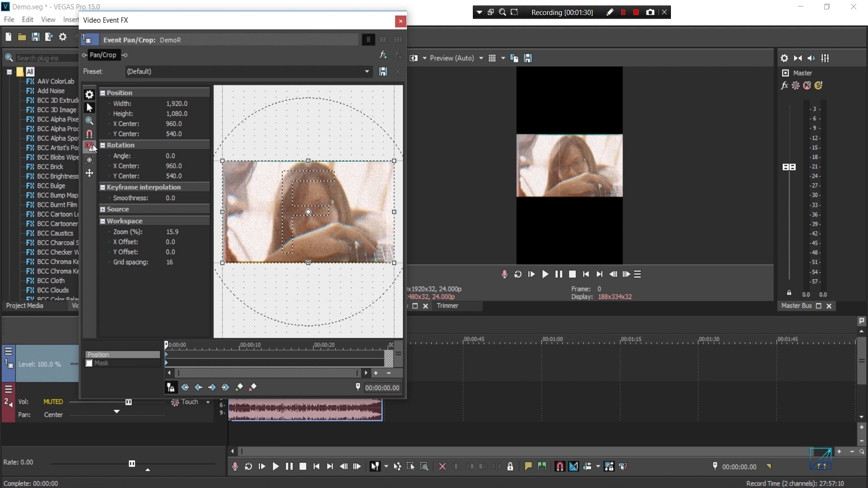
click(191, 102)
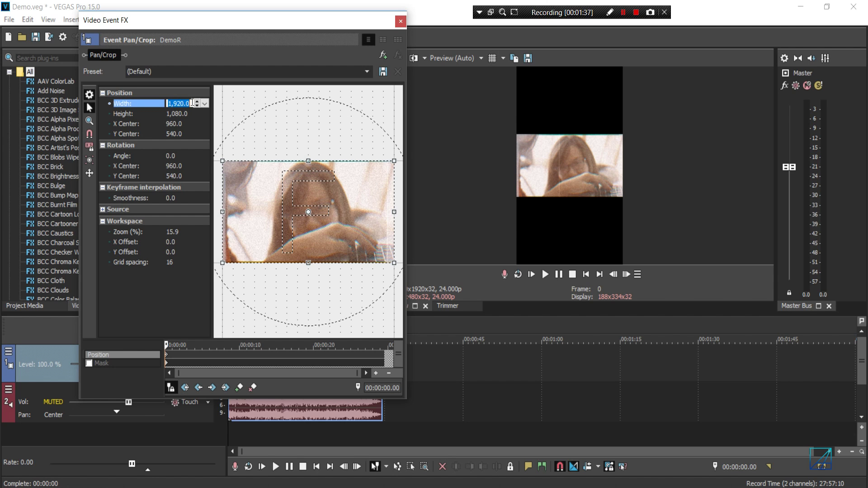
text(1080)
key(Return)
Step: Set crop height to 1,920, then resize the crop box to about 580x1031 around the face
click(191, 112)
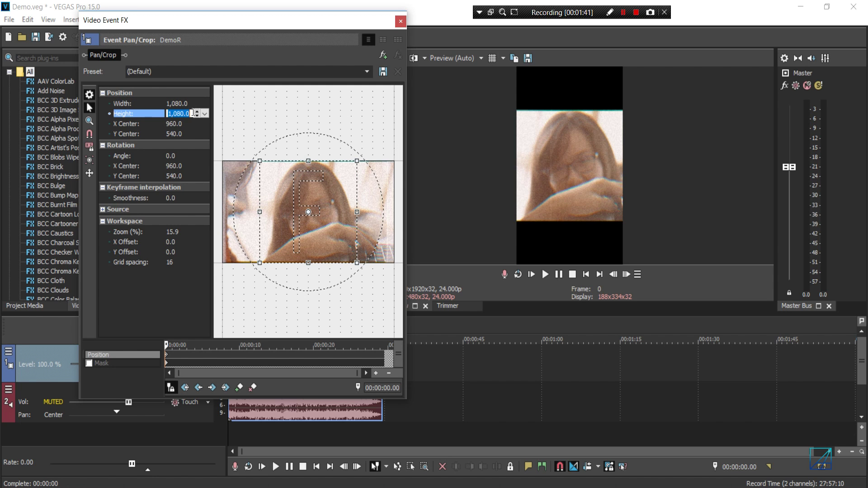
text(1920)
key(Return)
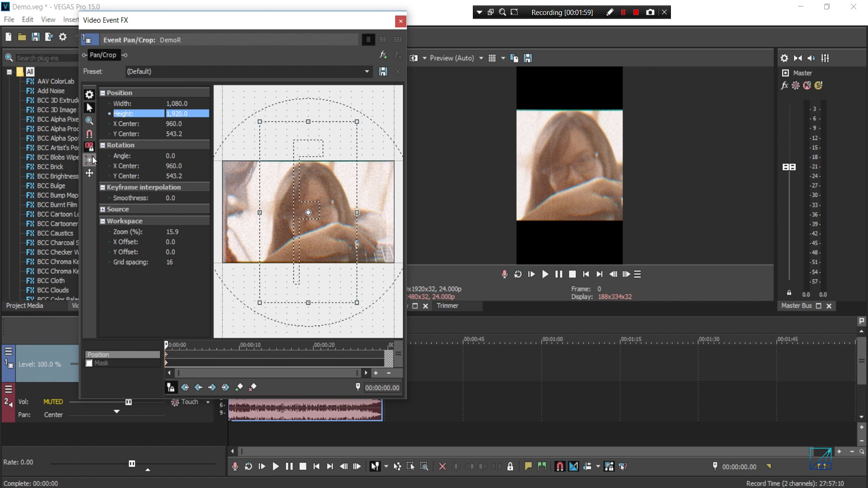
scroll(342, 133, up, 1)
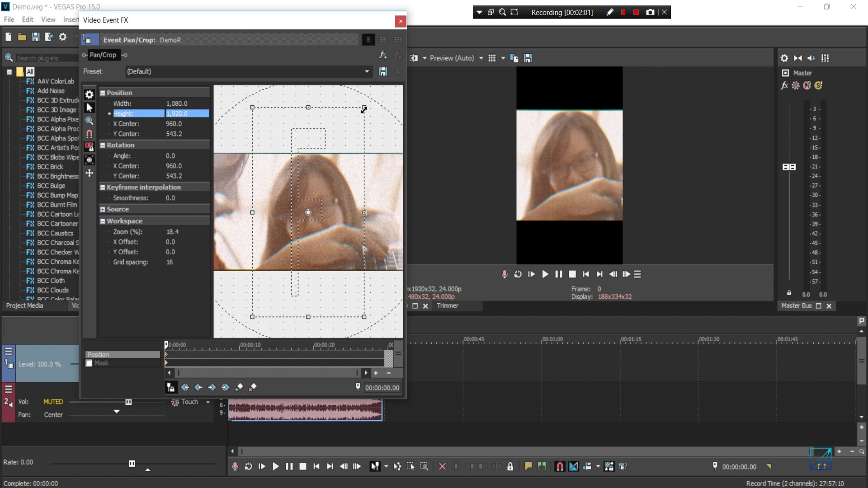
drag(363, 108, 339, 150)
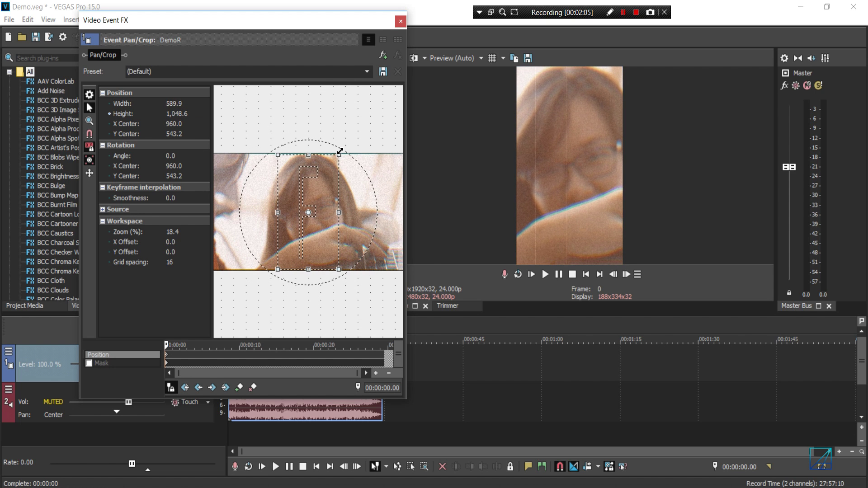
scroll(341, 151, up, 3)
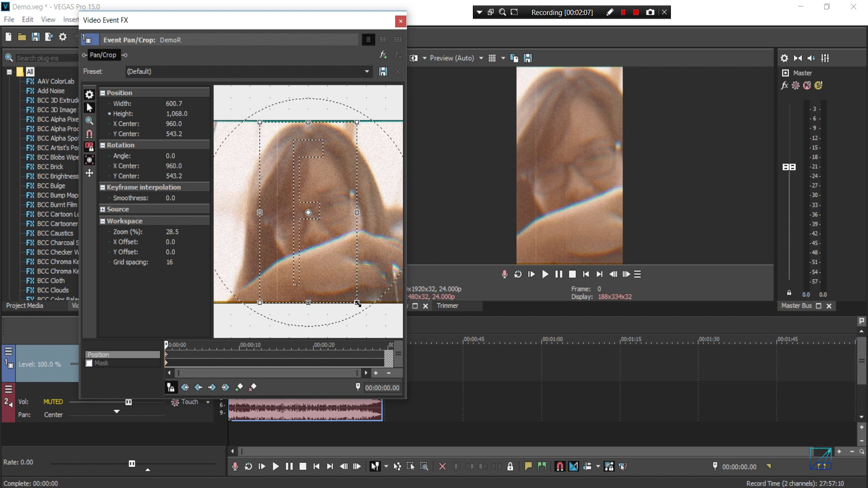
drag(356, 301, 356, 299)
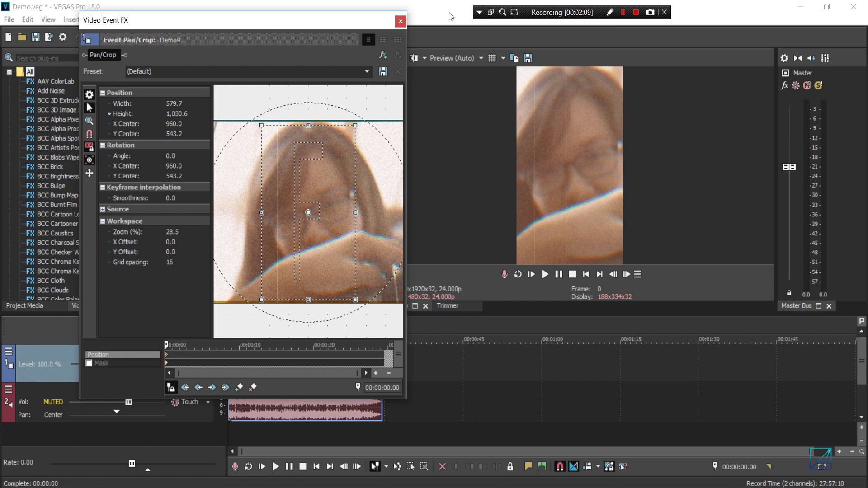
click(400, 22)
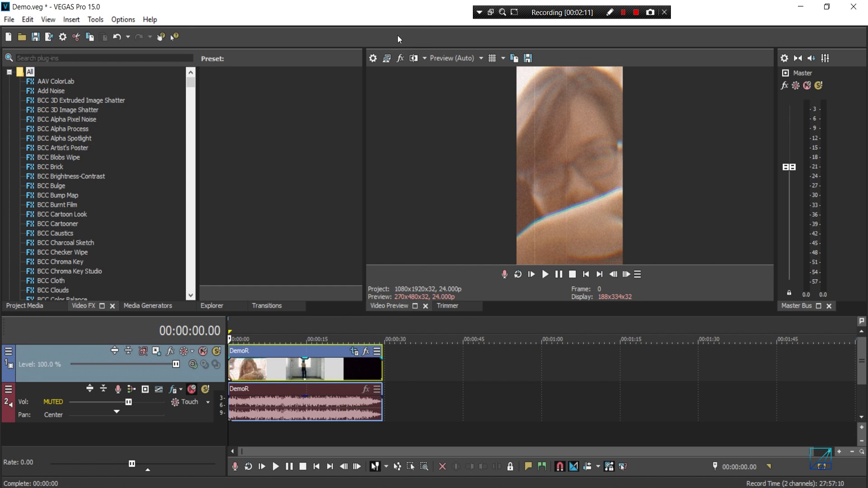
click(242, 366)
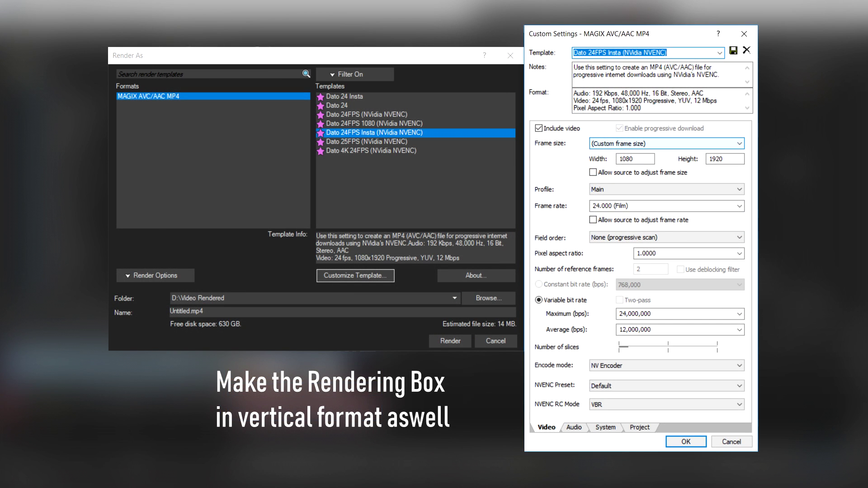